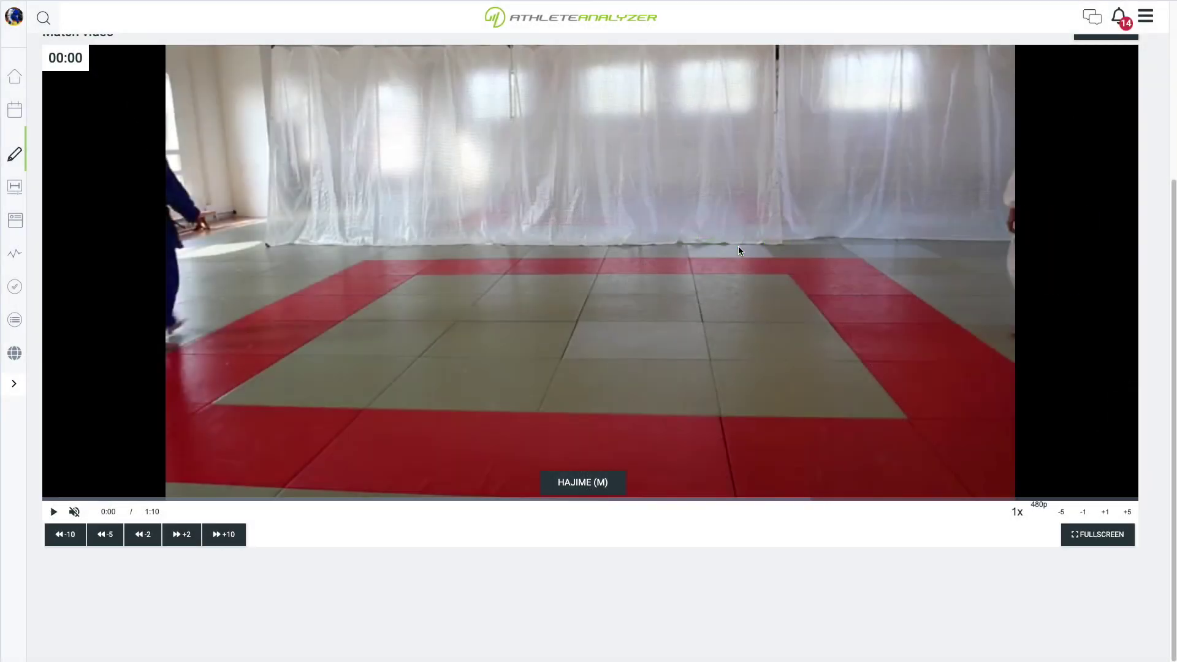
Play the Sweden vs. Belgium video, mark Hajime, and pause at match time 00:10 (video 0:14)
{"action": "scroll", "coordinate": [616, 307], "scroll_direction": "up", "scroll_amount": 1}
{"action": "left_click", "coordinate": [612, 304]}
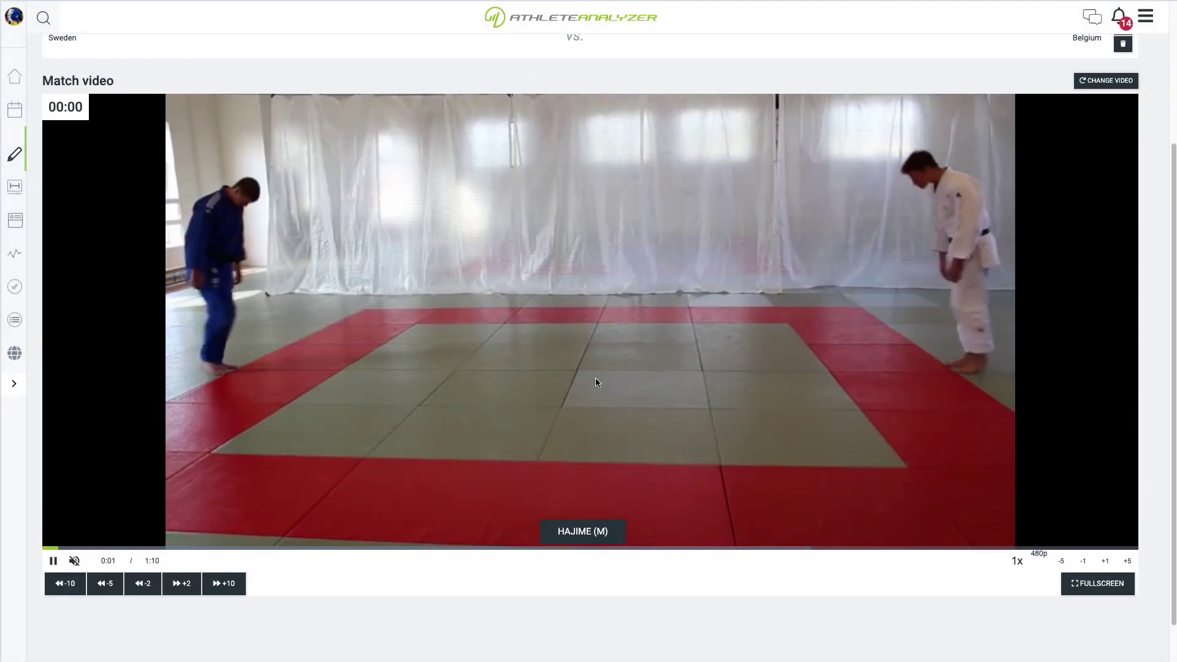
{"action": "left_click", "coordinate": [583, 532]}
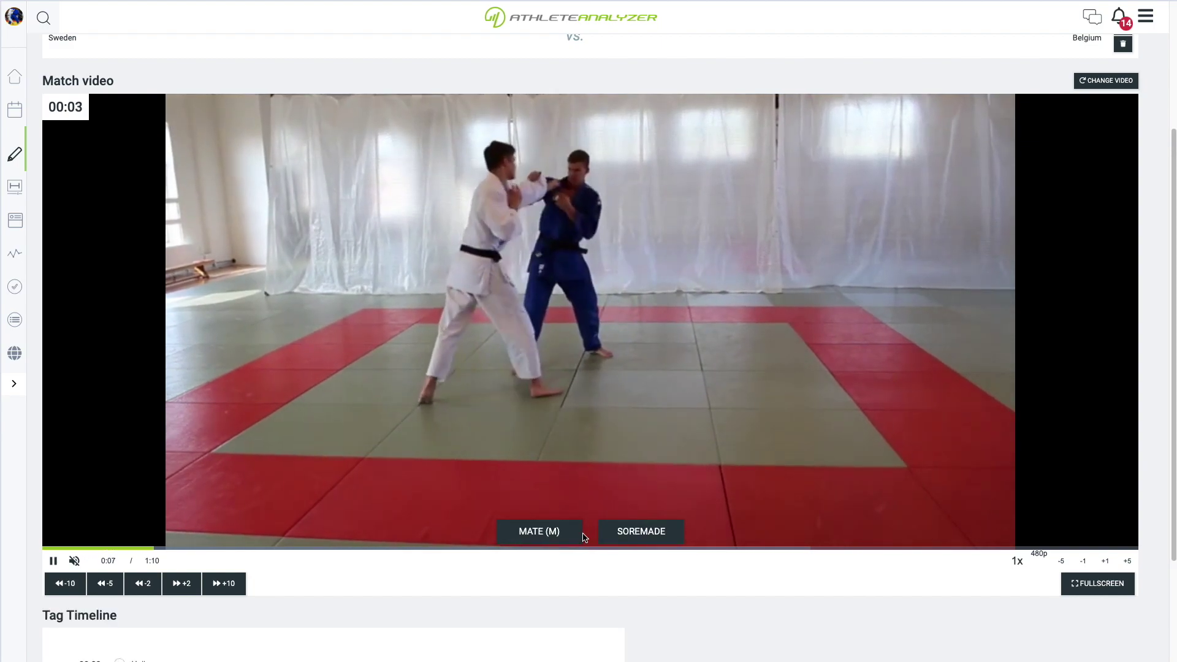
{"action": "left_click", "coordinate": [483, 346]}
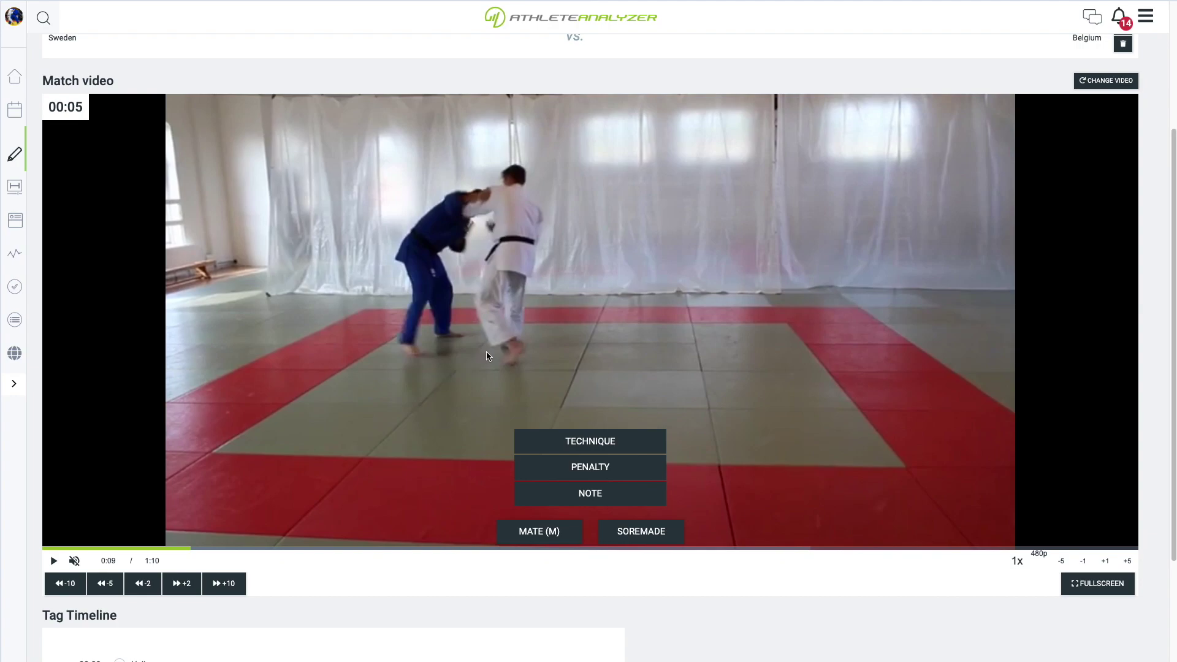
{"action": "left_click", "coordinate": [502, 341]}
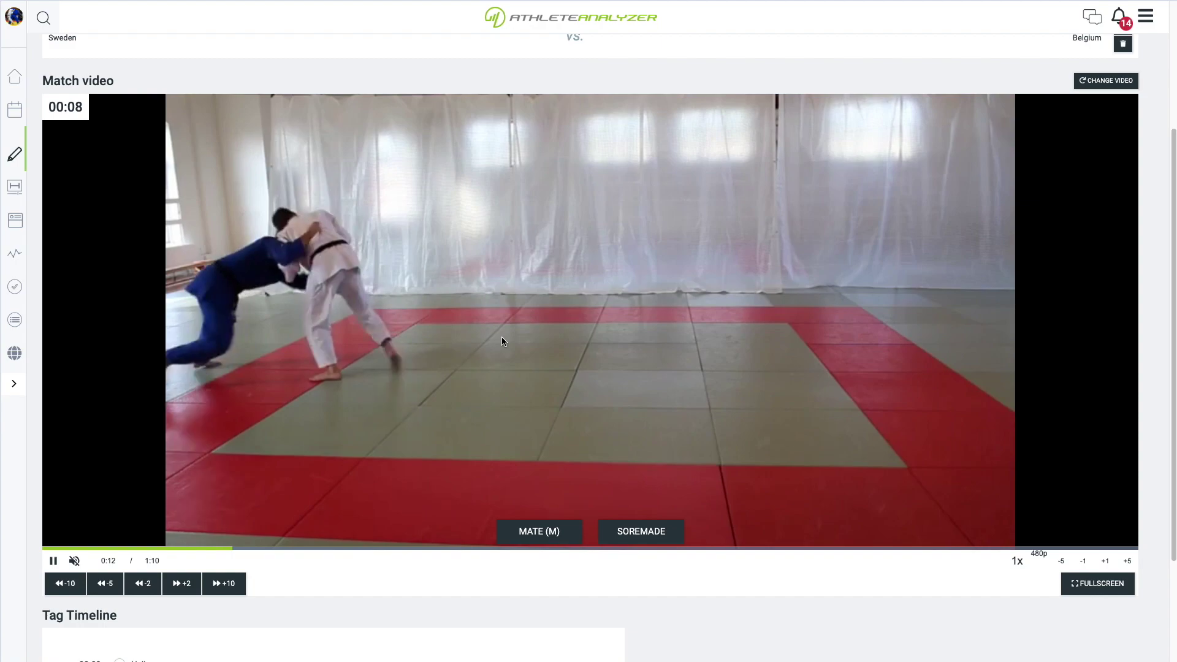
{"action": "left_click", "coordinate": [502, 338]}
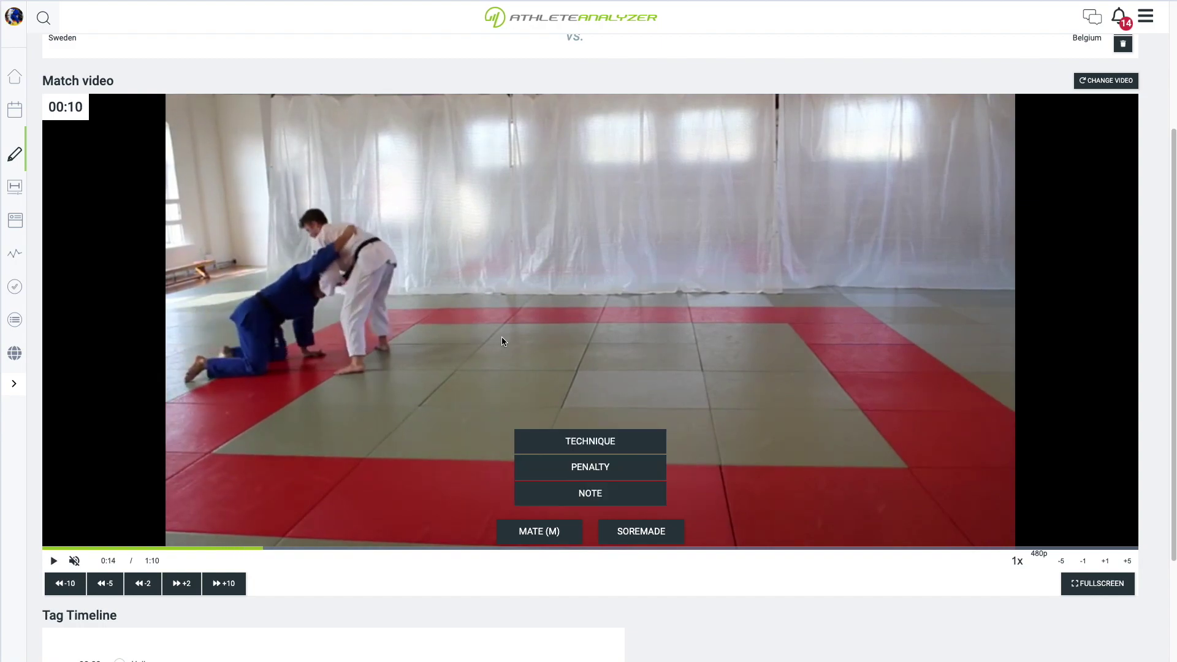
Tag a Shido against my fighter with reason 'Leaving contestarea'
{"action": "left_click", "coordinate": [529, 474]}
{"action": "scroll", "coordinate": [529, 474], "scroll_direction": "down", "scroll_amount": 1}
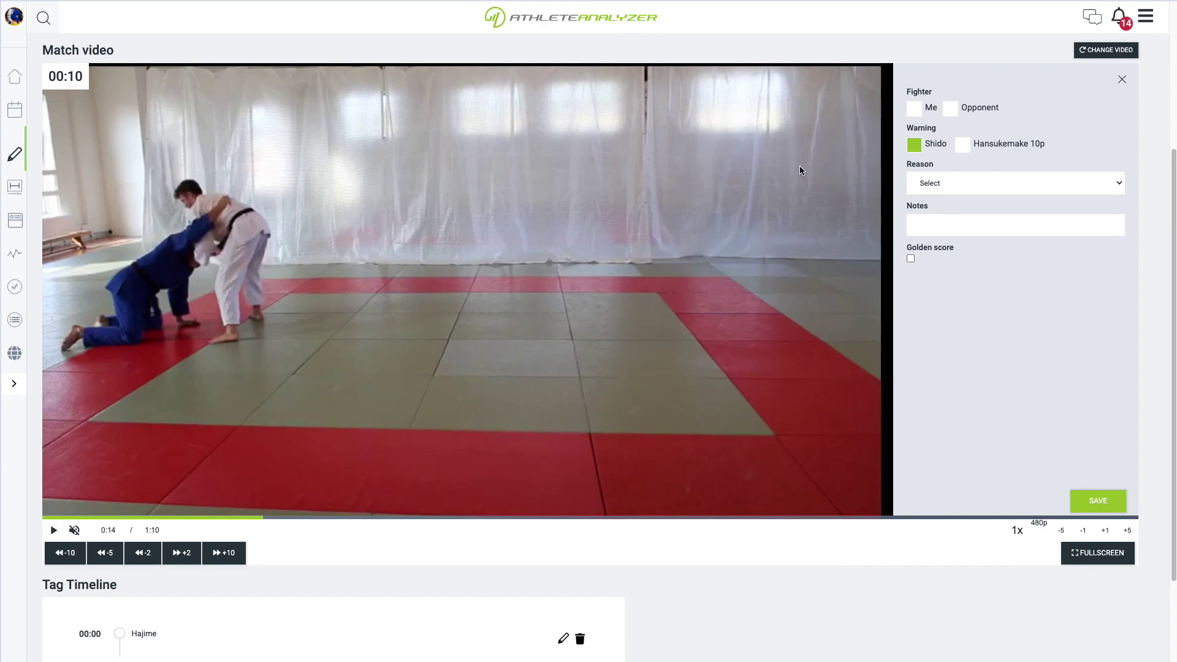
{"action": "left_click", "coordinate": [913, 109]}
{"action": "left_click", "coordinate": [923, 183]}
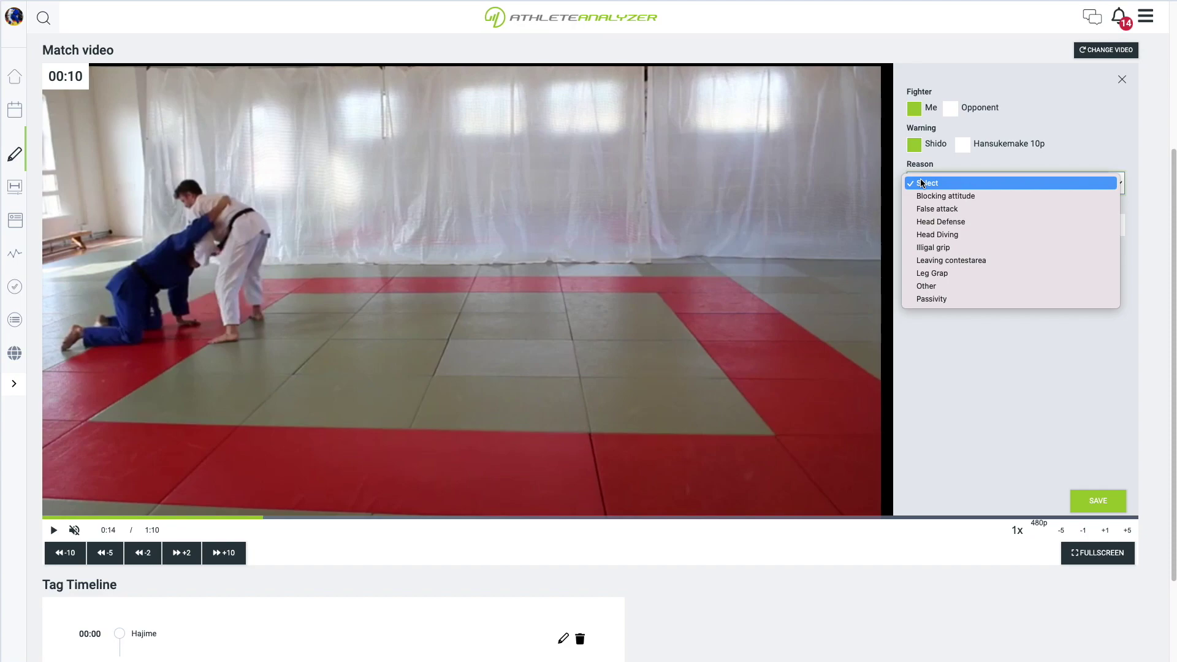
{"action": "left_click", "coordinate": [940, 262]}
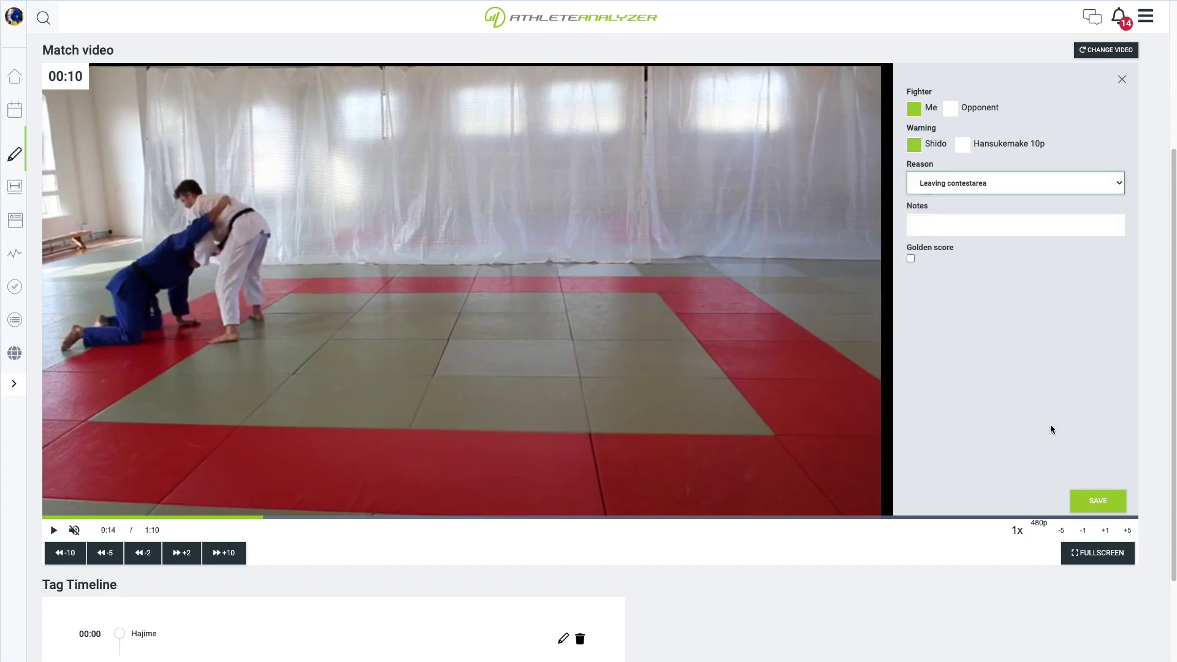
{"action": "left_click", "coordinate": [1090, 497]}
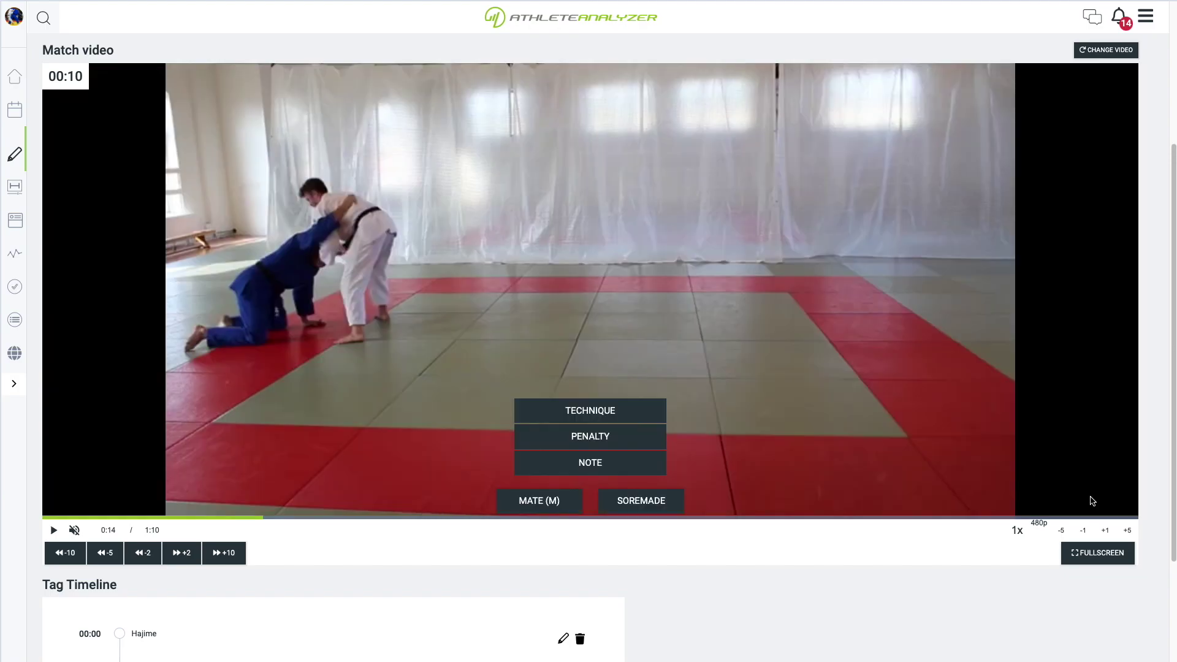
Mark Mate to stop the match clock and resume the video
{"action": "left_click", "coordinate": [539, 502]}
{"action": "scroll", "coordinate": [514, 259], "scroll_direction": "up", "scroll_amount": 1}
{"action": "left_click", "coordinate": [513, 259]}
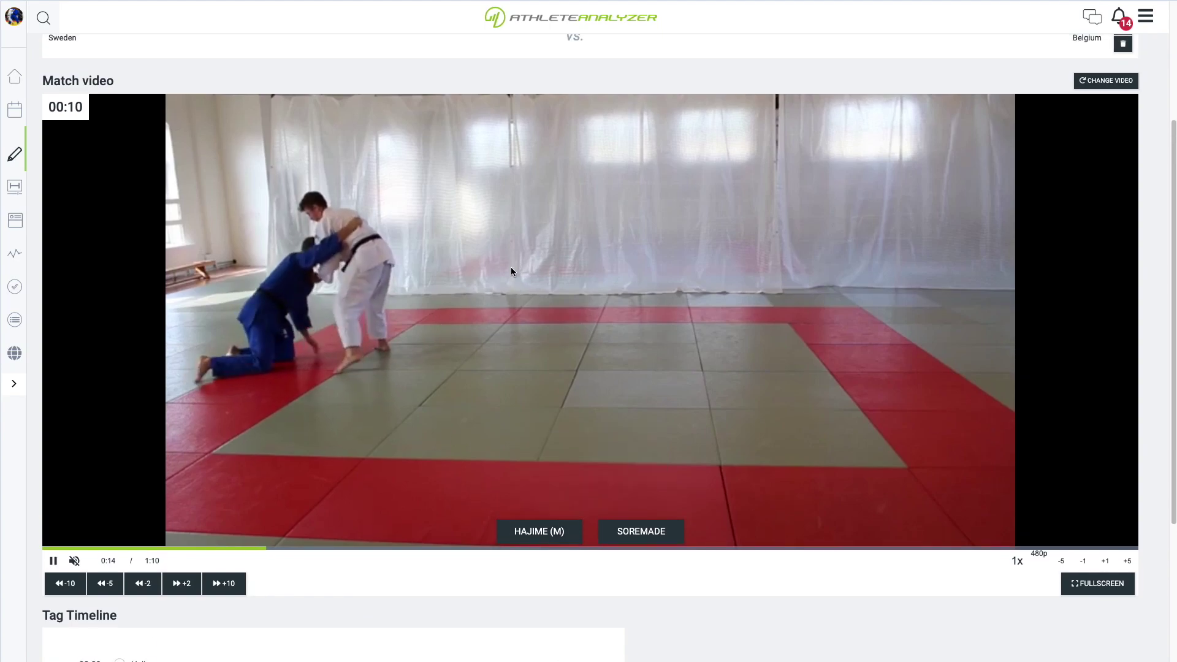
Mark a new Hajime and pause the video at match time 00:16 (video 0:26)
{"action": "left_click", "coordinate": [529, 531]}
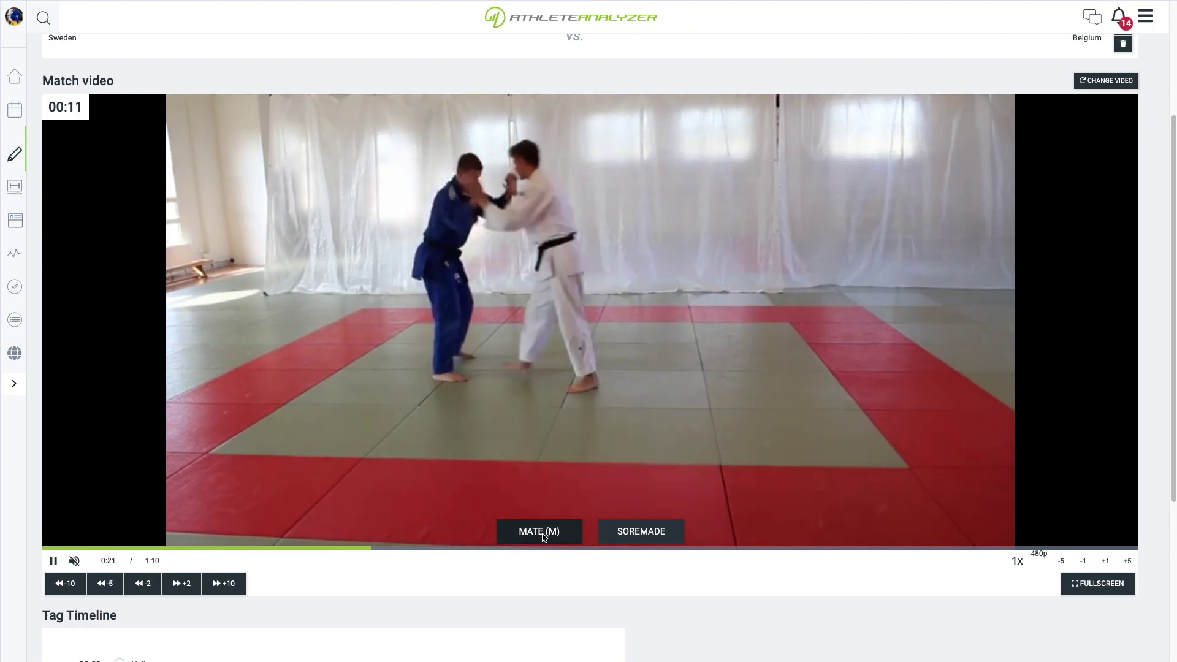
{"action": "left_click", "coordinate": [567, 377]}
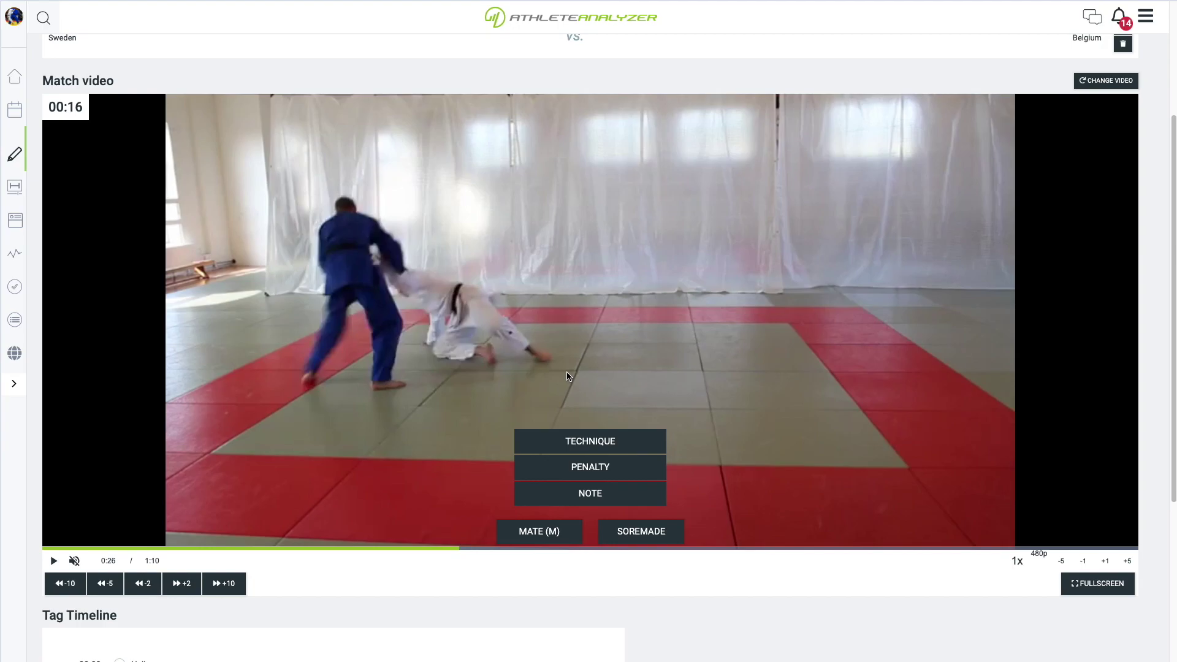
Start a technique tag: opponent, No score, Ouchi gari
{"action": "left_click", "coordinate": [575, 441]}
{"action": "scroll", "coordinate": [574, 448], "scroll_direction": "down", "scroll_amount": 1}
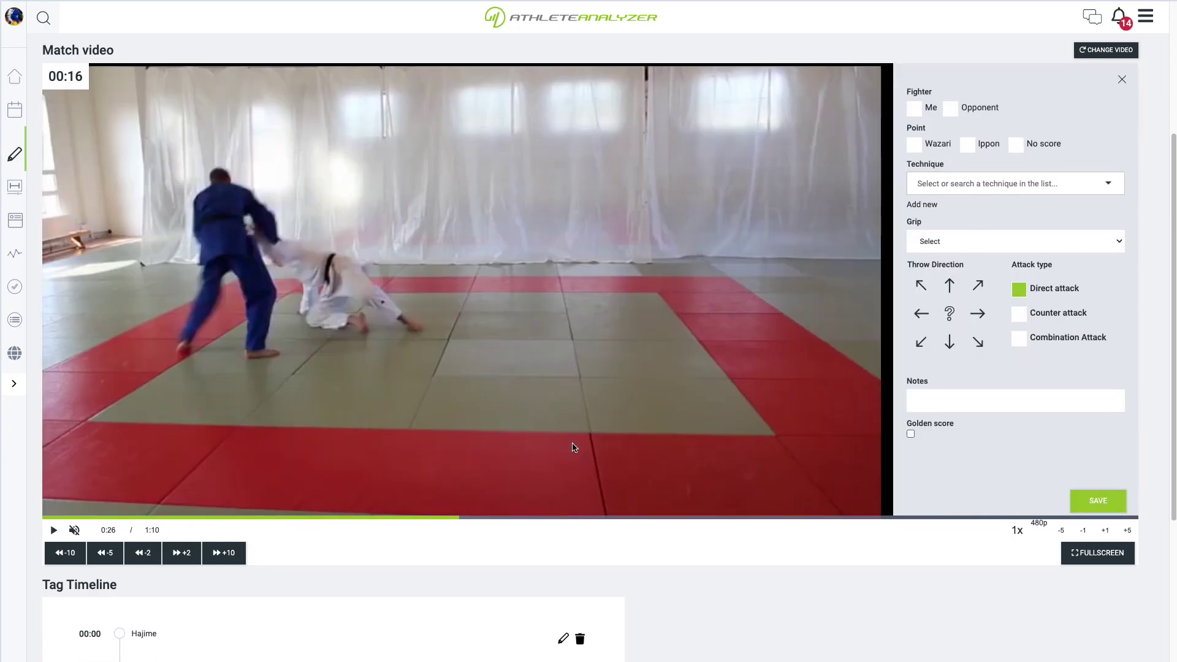
{"action": "left_click", "coordinate": [953, 109]}
{"action": "left_click", "coordinate": [1016, 145]}
{"action": "left_click", "coordinate": [971, 185]}
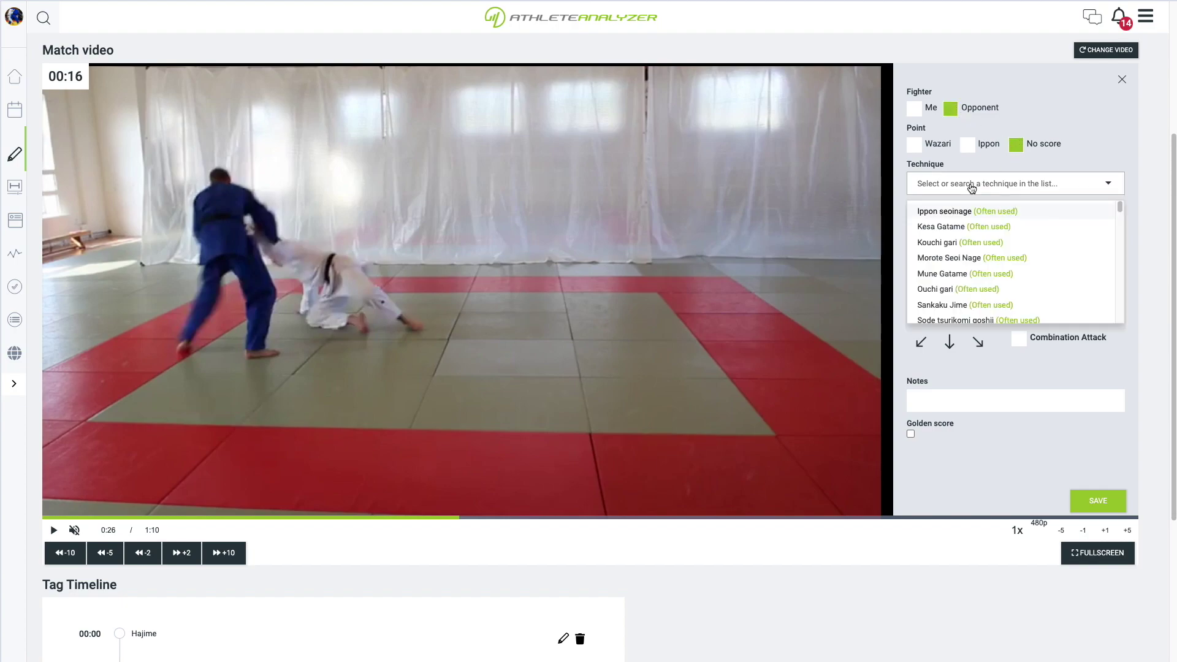
{"action": "type", "text": "ou"}
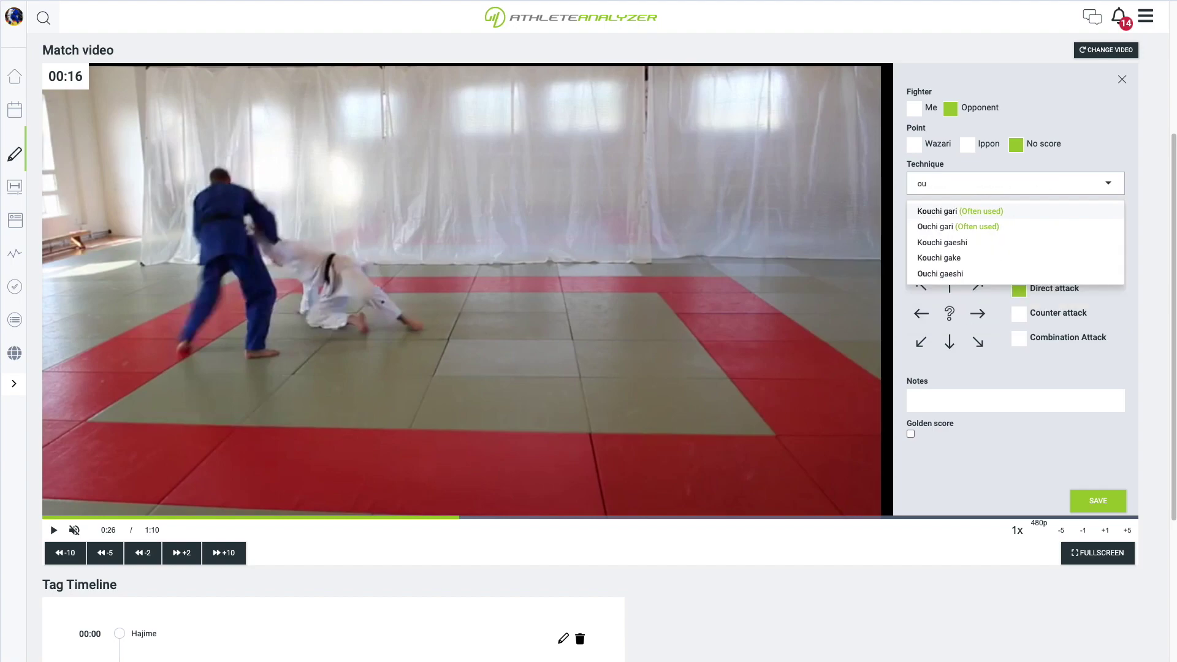
{"action": "left_click", "coordinate": [983, 227]}
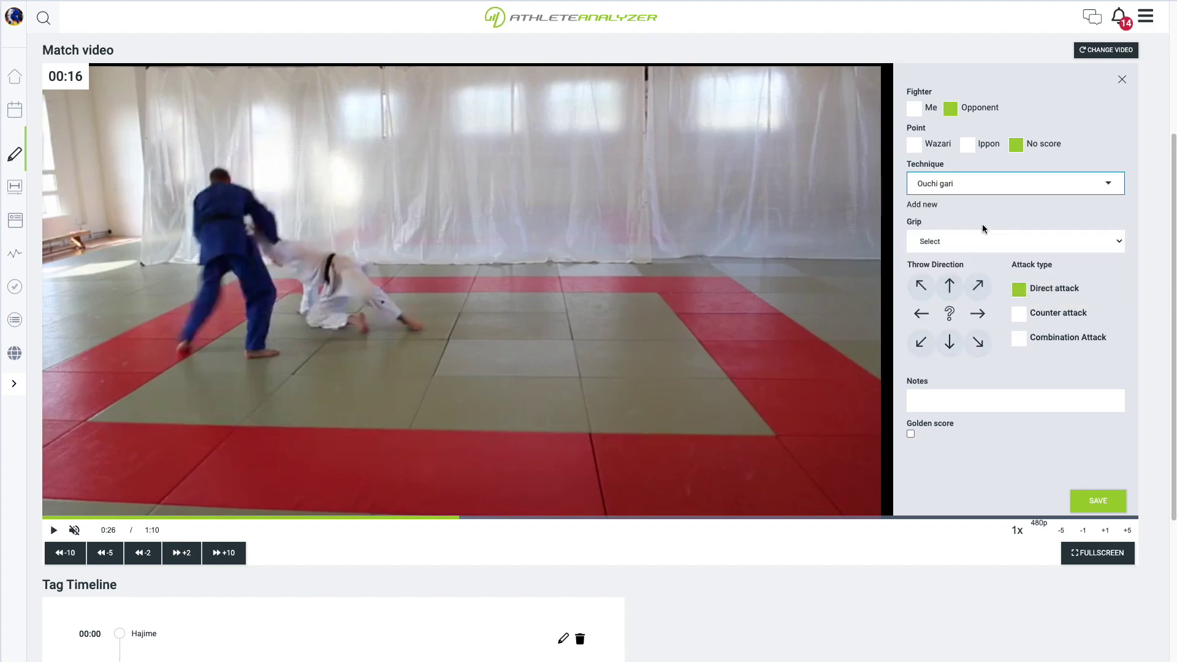
Set grip to Right neck and the throw direction to forward, save the tag, and resume playback
{"action": "left_click", "coordinate": [977, 242]}
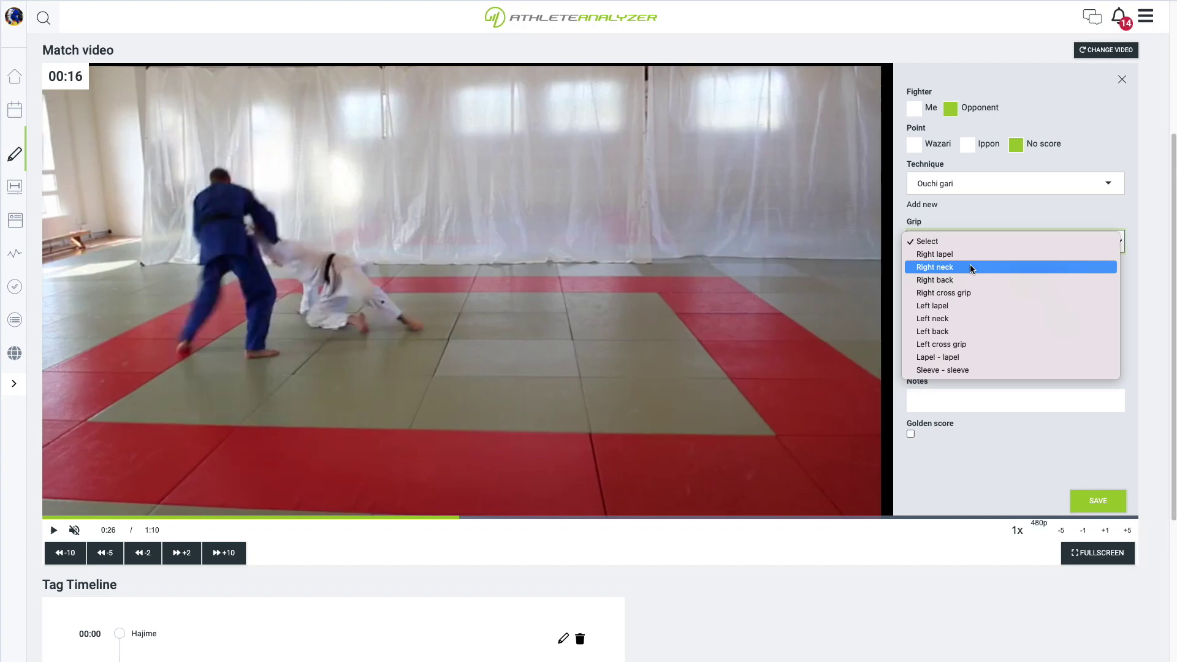
{"action": "left_click", "coordinate": [970, 265]}
{"action": "left_click", "coordinate": [949, 286]}
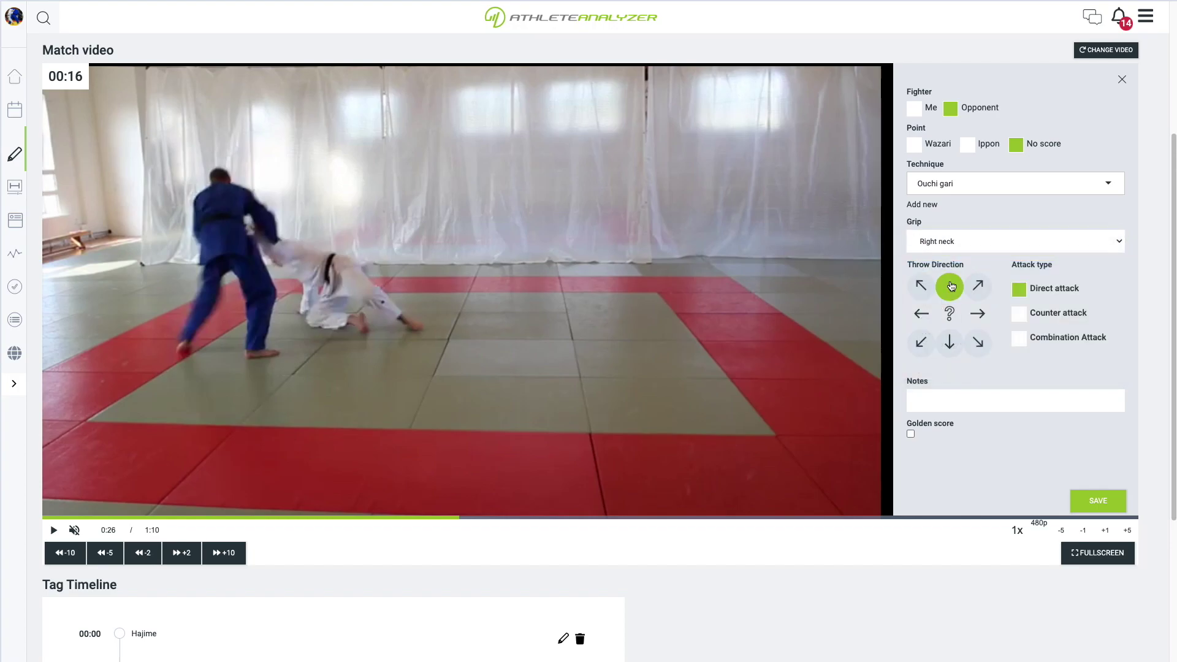
{"action": "left_click", "coordinate": [1090, 500]}
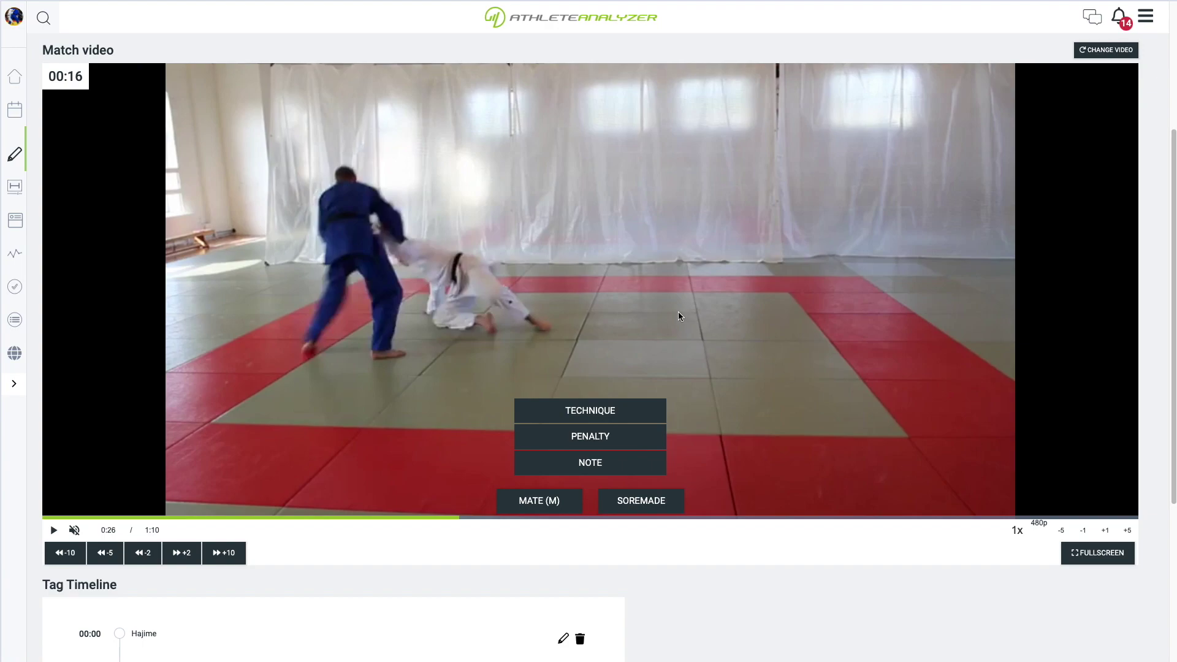
{"action": "left_click", "coordinate": [585, 310]}
{"action": "scroll", "coordinate": [585, 310], "scroll_direction": "up", "scroll_amount": 1}
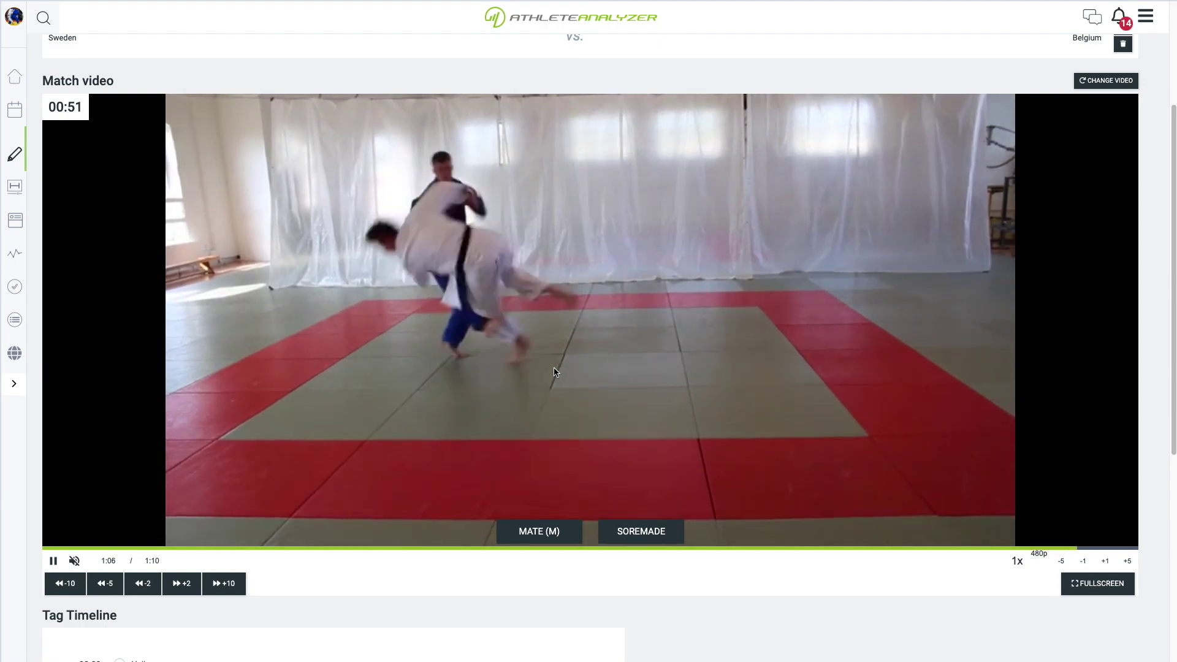
Pause the video at match time 00:52 (video 1:07)
{"action": "left_click", "coordinate": [554, 372]}
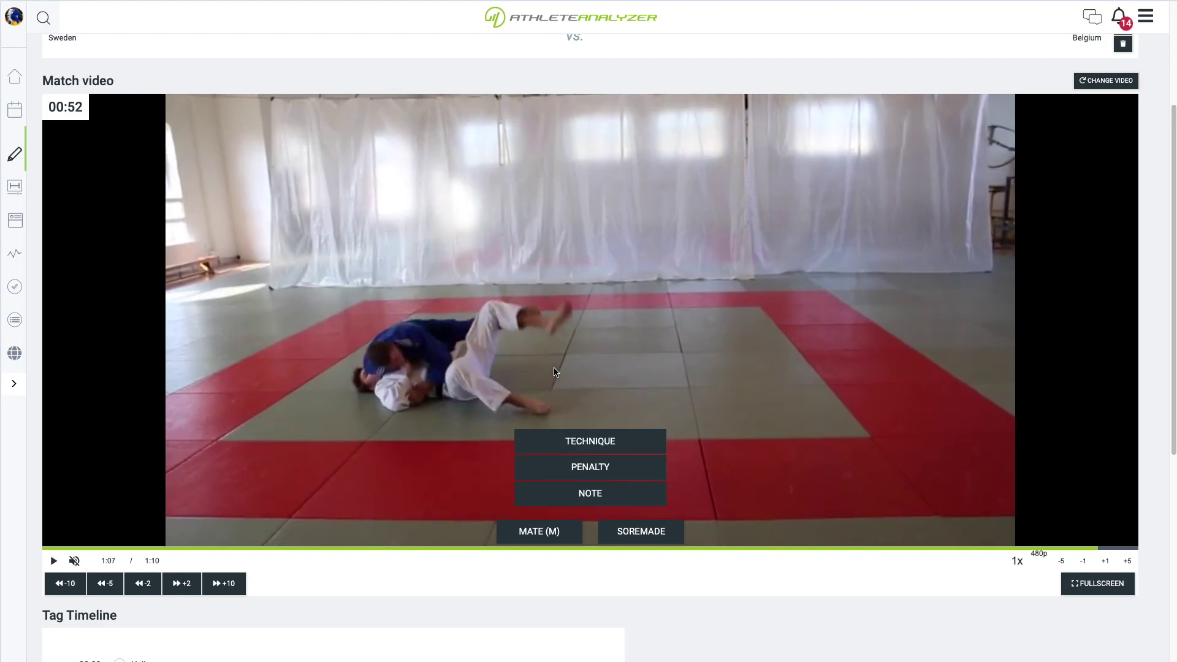
Start a technique tag crediting my fighter with an Ippon
{"action": "left_click", "coordinate": [570, 441]}
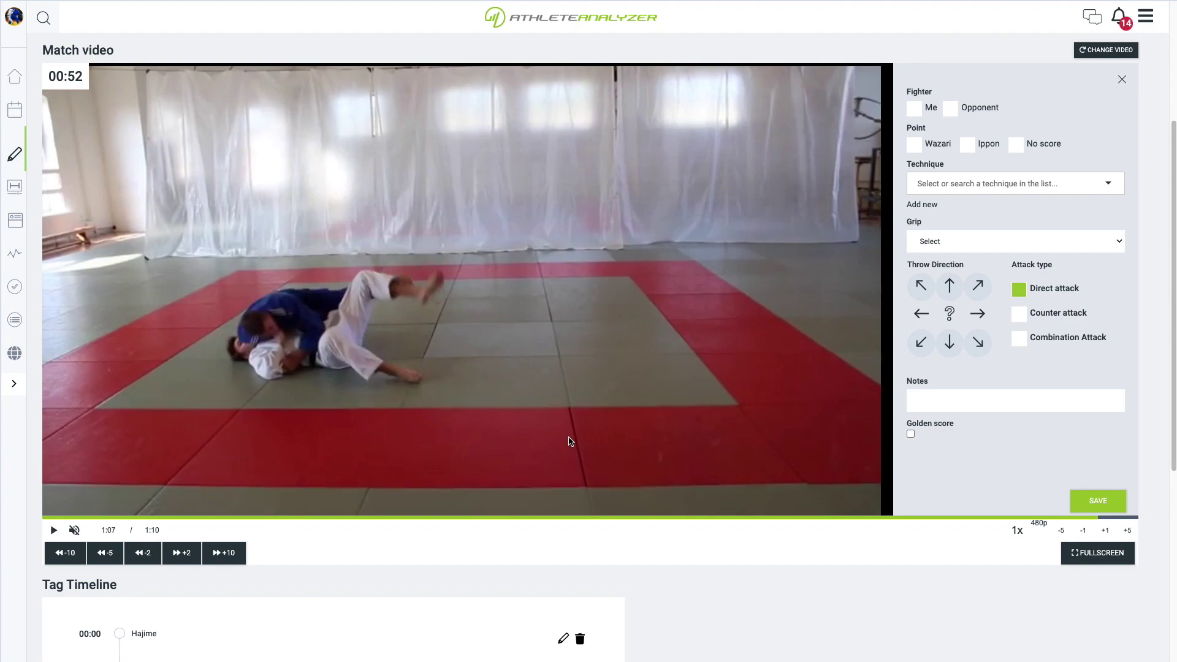
{"action": "left_click", "coordinate": [915, 108]}
{"action": "left_click", "coordinate": [965, 146]}
Step the video back and forward through the throw, returning to the tagged moment
{"action": "left_click", "coordinate": [1063, 532]}
{"action": "left_click", "coordinate": [1063, 532]}
{"action": "left_click", "coordinate": [1064, 532]}
{"action": "left_click", "coordinate": [1063, 532]}
{"action": "left_click", "coordinate": [1063, 532]}
{"action": "left_click", "coordinate": [1063, 532]}
{"action": "left_click", "coordinate": [1063, 532]}
{"action": "left_click", "coordinate": [1063, 533]}
{"action": "left_click", "coordinate": [1108, 532]}
{"action": "left_click", "coordinate": [1107, 532]}
{"action": "left_click", "coordinate": [1107, 532]}
{"action": "left_click", "coordinate": [1108, 532]}
{"action": "left_click", "coordinate": [1107, 532]}
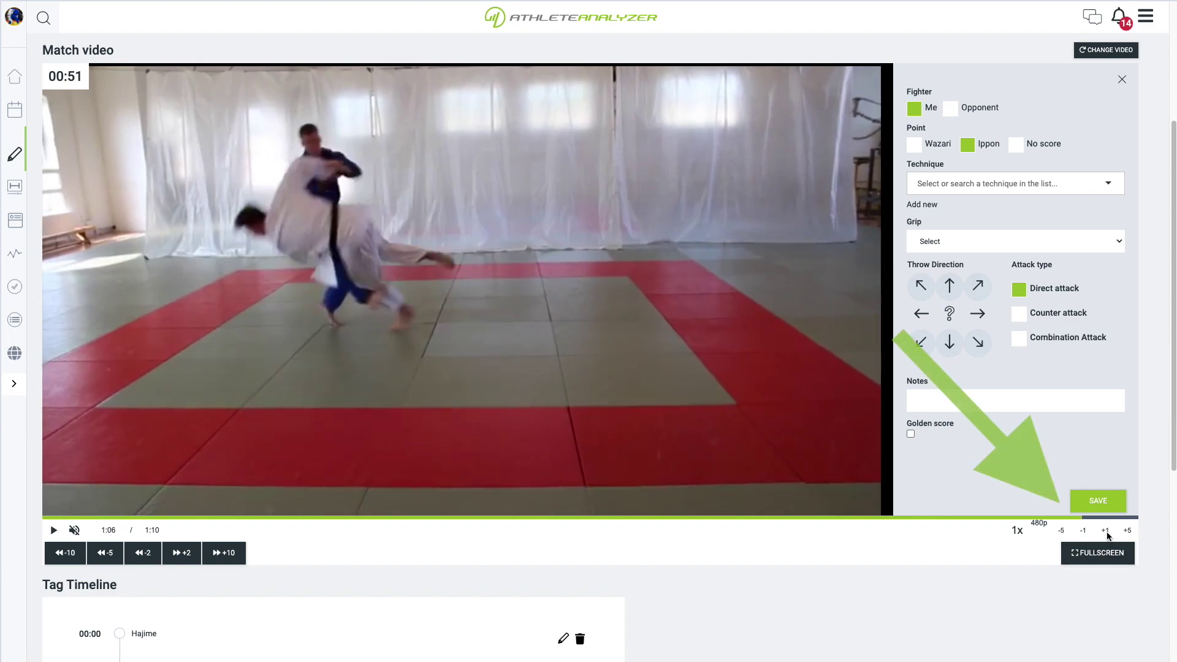
{"action": "left_click", "coordinate": [1107, 532]}
{"action": "left_click", "coordinate": [1107, 532]}
{"action": "left_click", "coordinate": [1108, 532]}
{"action": "left_click", "coordinate": [1108, 532]}
{"action": "left_click", "coordinate": [1107, 532]}
{"action": "left_click", "coordinate": [1107, 533]}
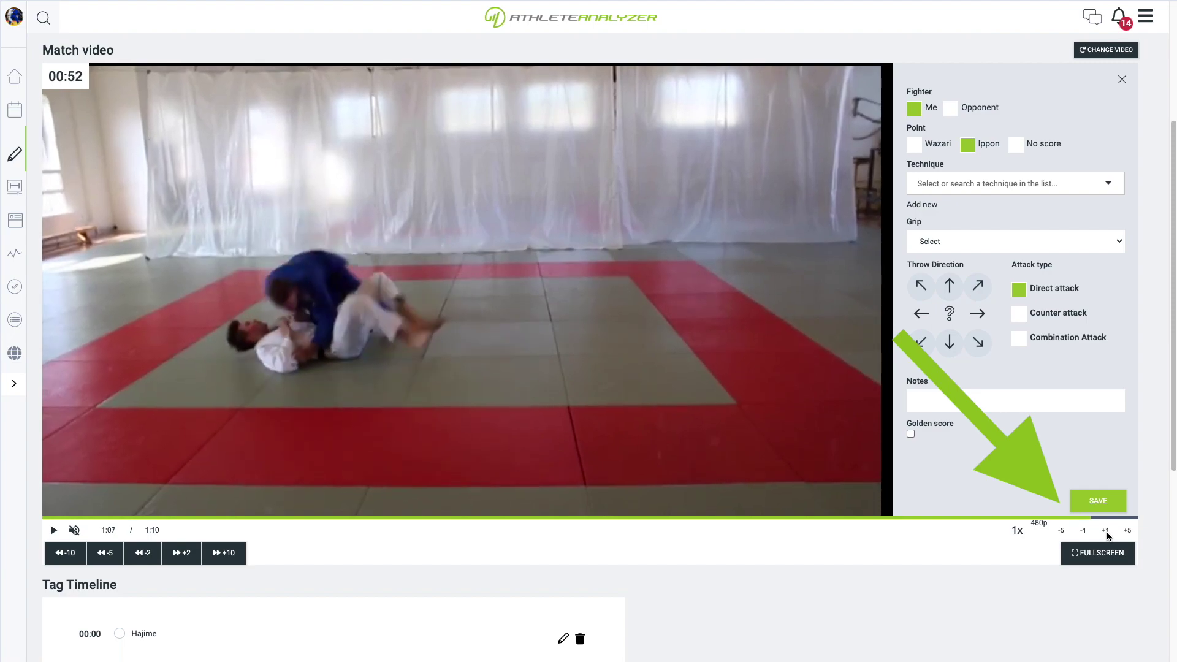
Set Sasae tsurikomi ashi with its grip and down-right direction, save, and mark match end
{"action": "left_click", "coordinate": [964, 195]}
{"action": "type", "text": "sas"}
{"action": "left_click", "coordinate": [967, 208]}
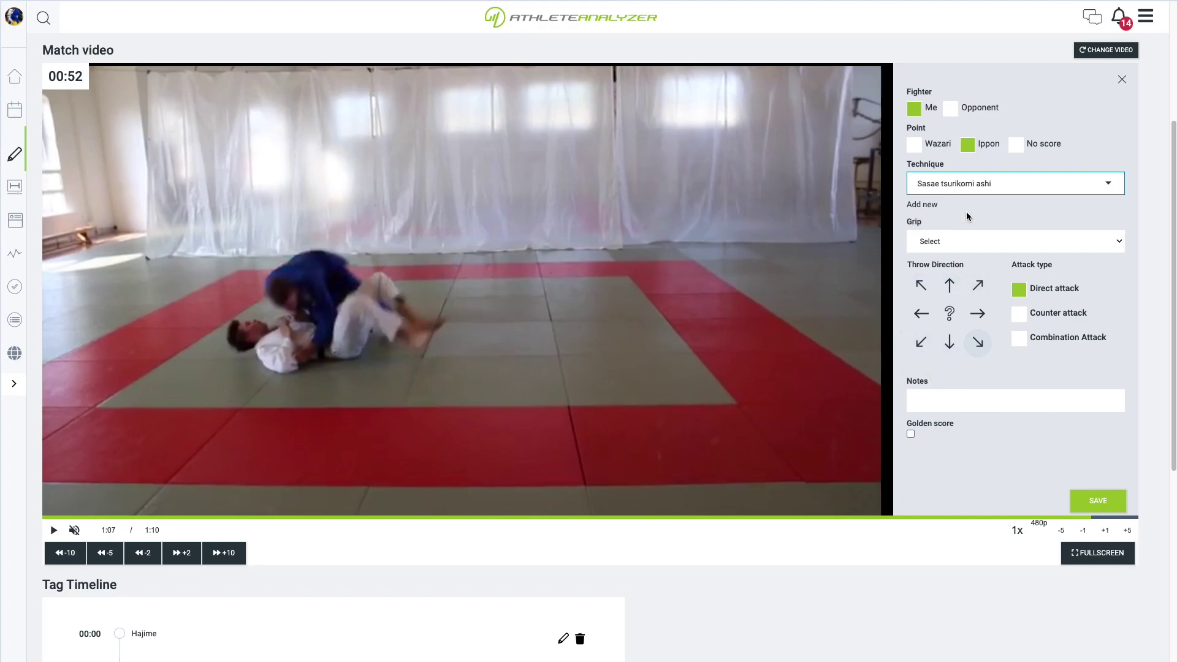
{"action": "left_click", "coordinate": [965, 240]}
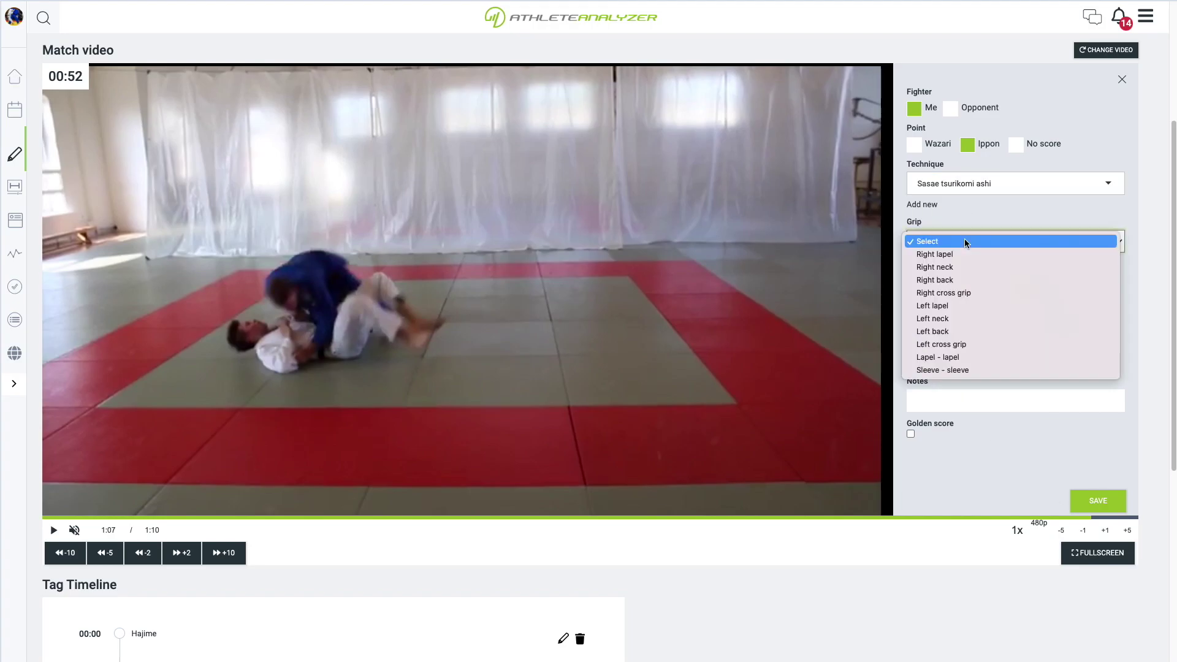
{"action": "left_click", "coordinate": [970, 366]}
{"action": "left_click", "coordinate": [978, 343]}
{"action": "left_click", "coordinate": [1090, 498]}
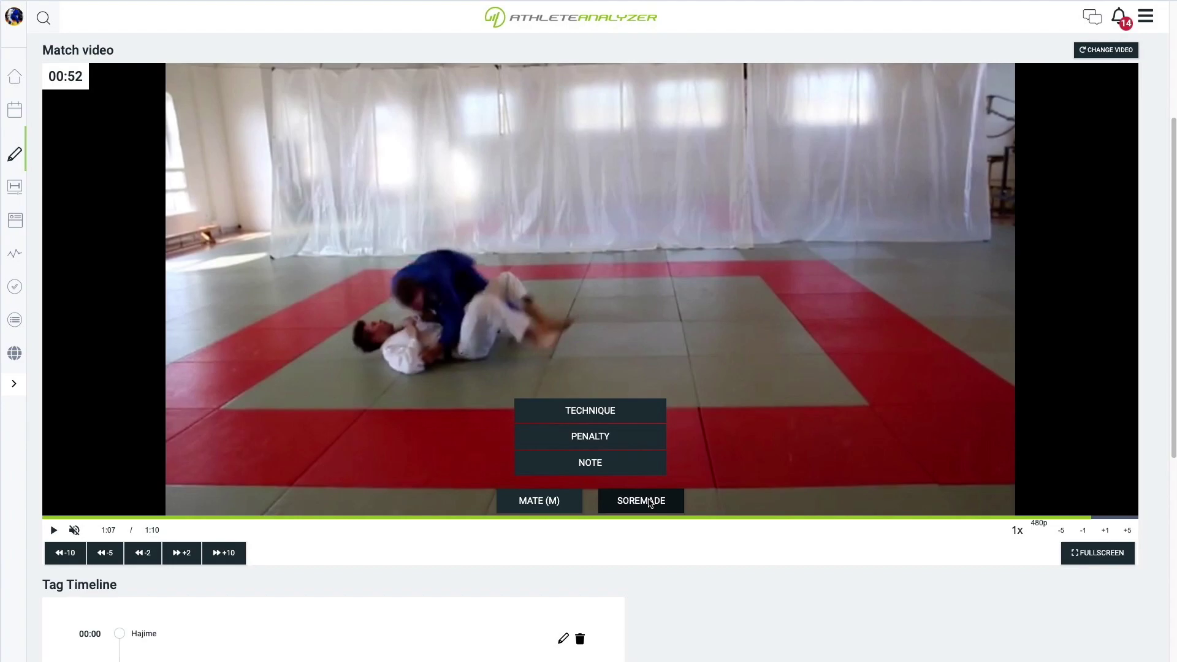
{"action": "left_click", "coordinate": [650, 503]}
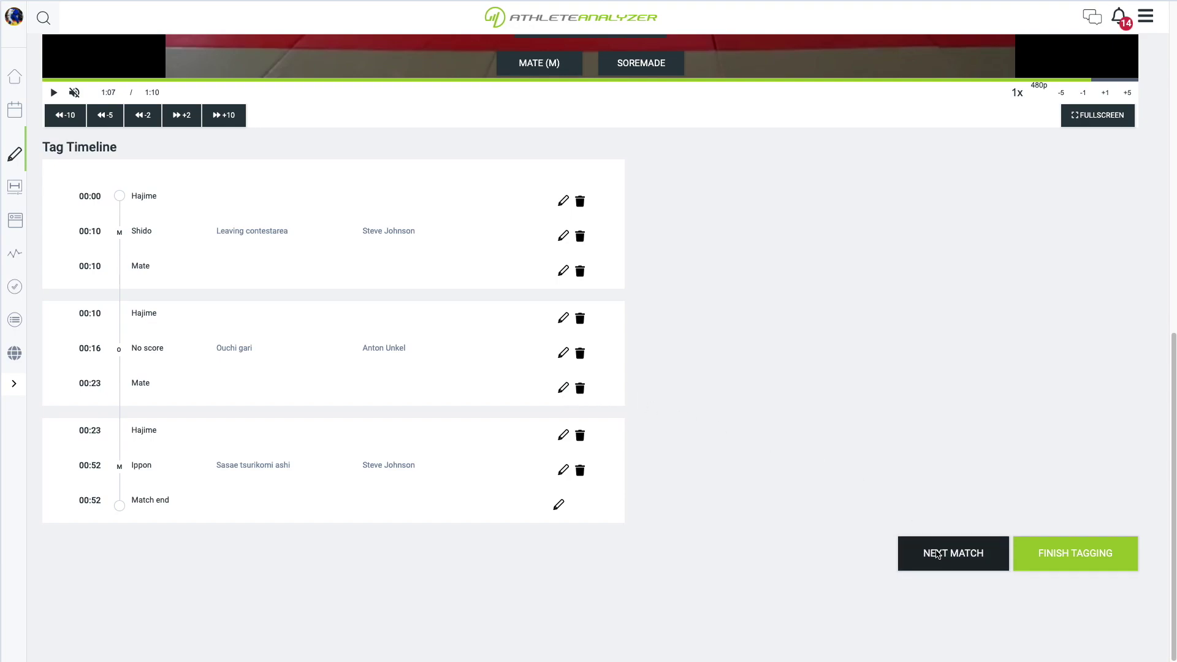
Review the Tag Timeline: Shido, no-score Ouchi gari, and Ippon at 00:52
{"action": "left_click", "coordinate": [1059, 543]}
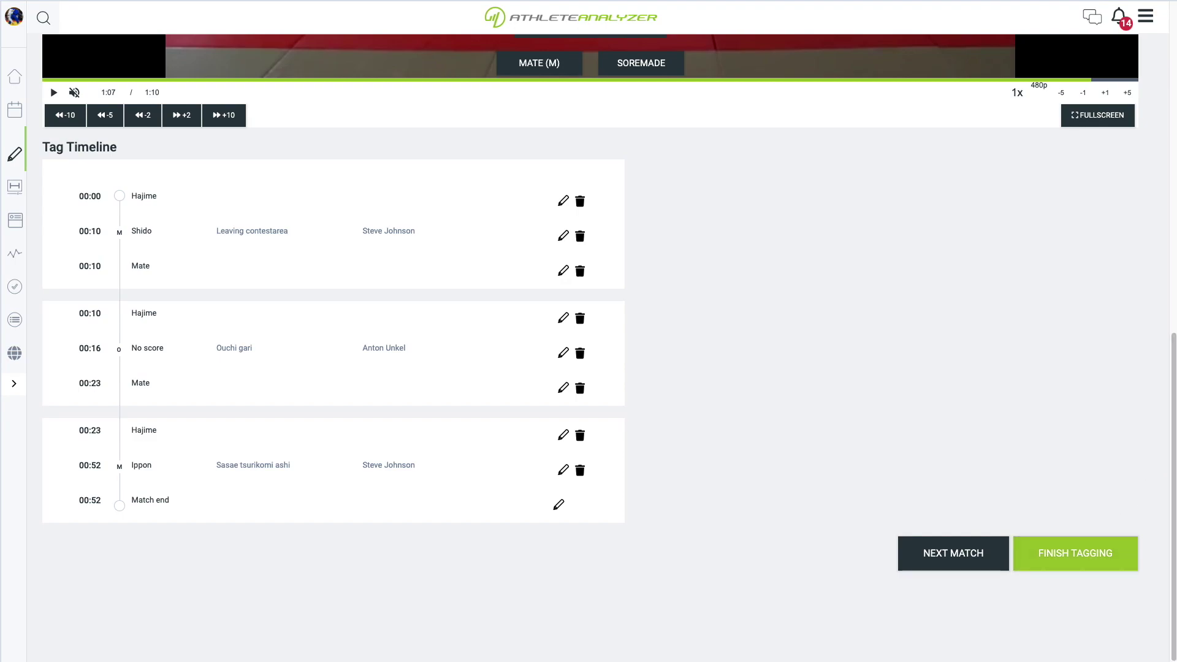